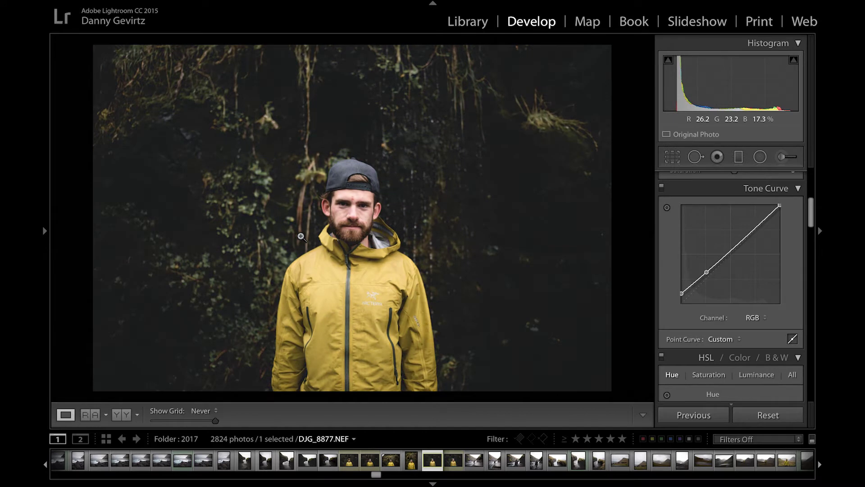
Step: Reset all develop adjustments on the portrait and set its camera calibration profile to Kodak T-MAX 3200 2N
click(774, 419)
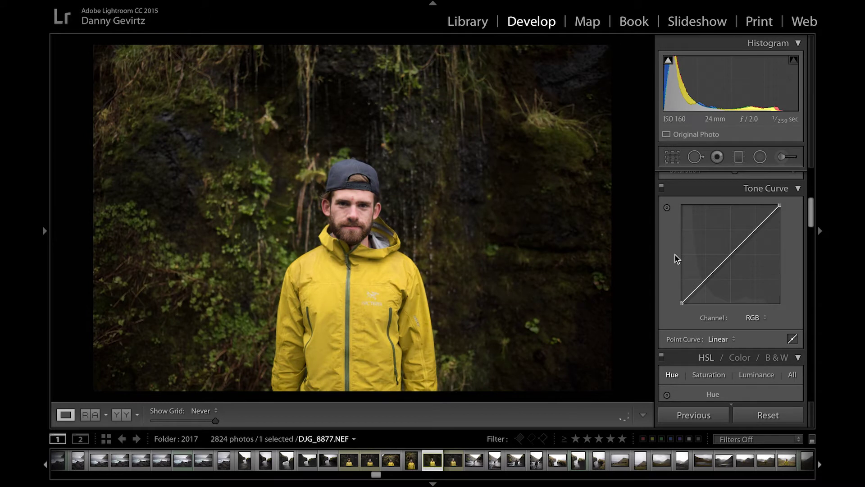
scroll(705, 212, up, 3)
scroll(705, 214, down, 15)
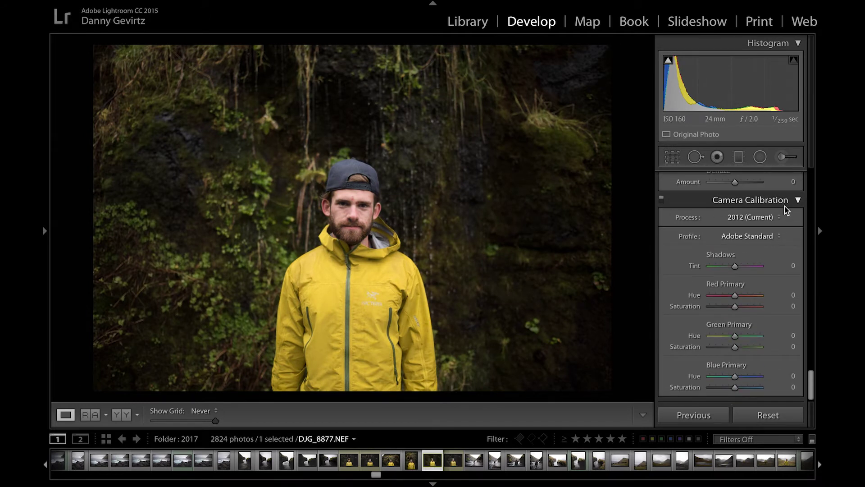
click(743, 237)
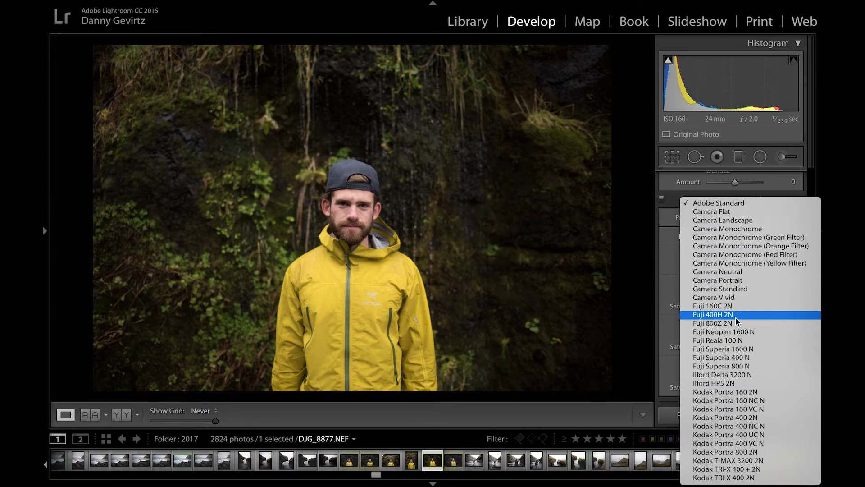
click(718, 461)
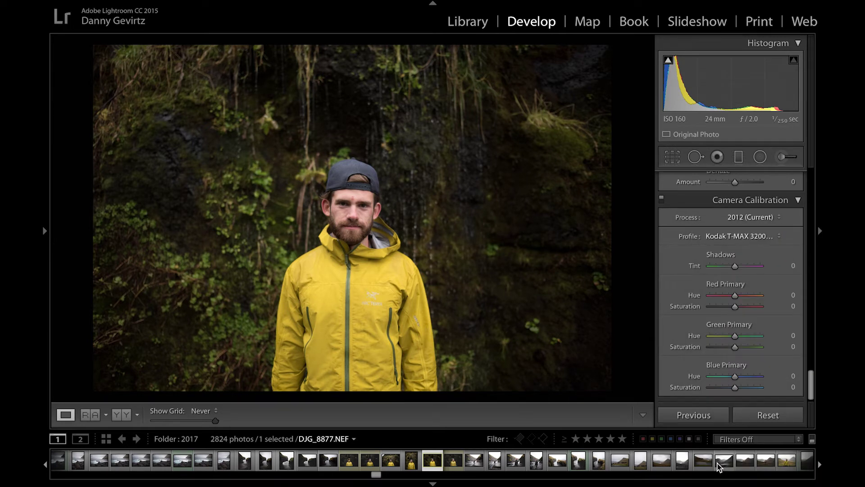
Step: Raise the RGB tone curve's black endpoint to 11.4 % output and add an anchor point in the shadow quarter of the curve
scroll(683, 257, up, 15)
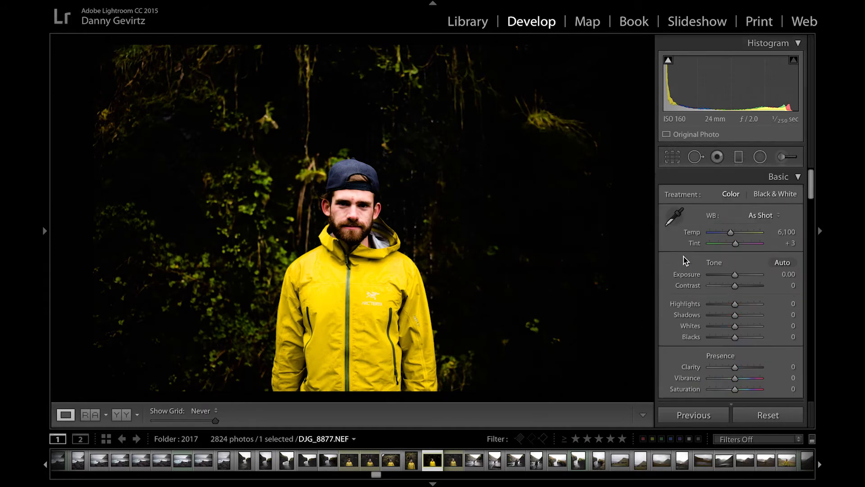
scroll(683, 257, down, 8)
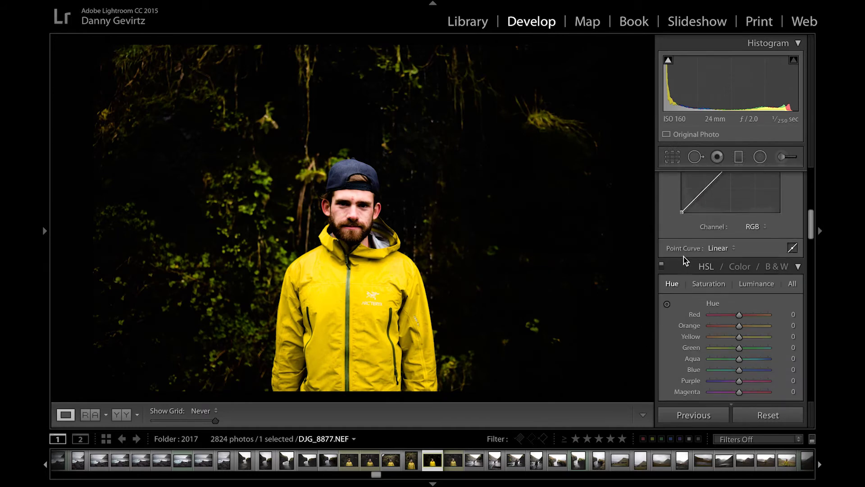
scroll(683, 259, up, 2)
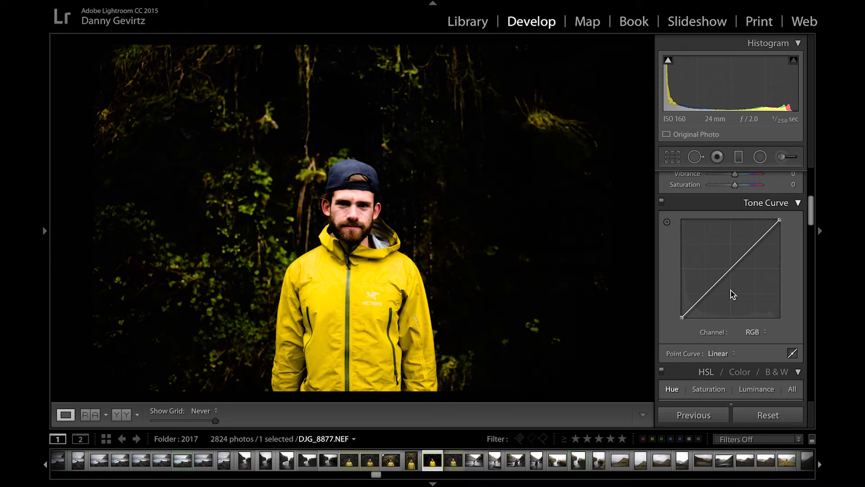
drag(683, 319, 660, 307)
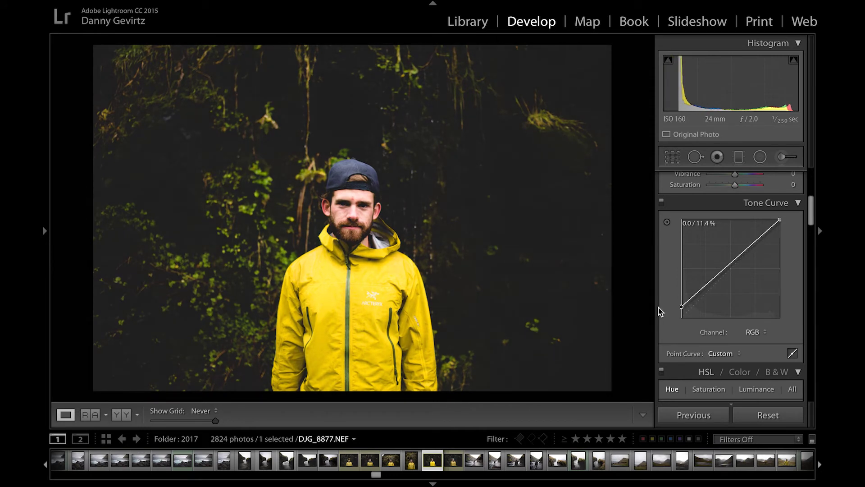
click(706, 284)
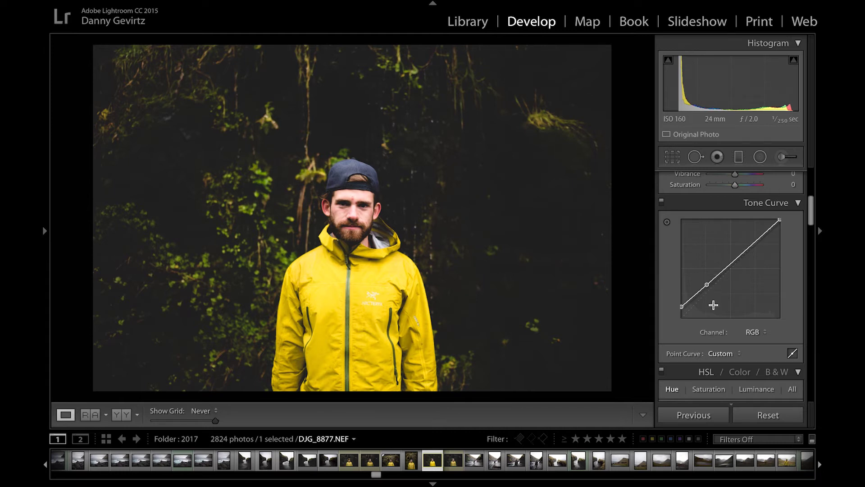
Step: Try a black endpoint of 14.9 % on the tone curve, undo it, and raise the endpoint only slightly above 11.4 %
drag(681, 308, 681, 303)
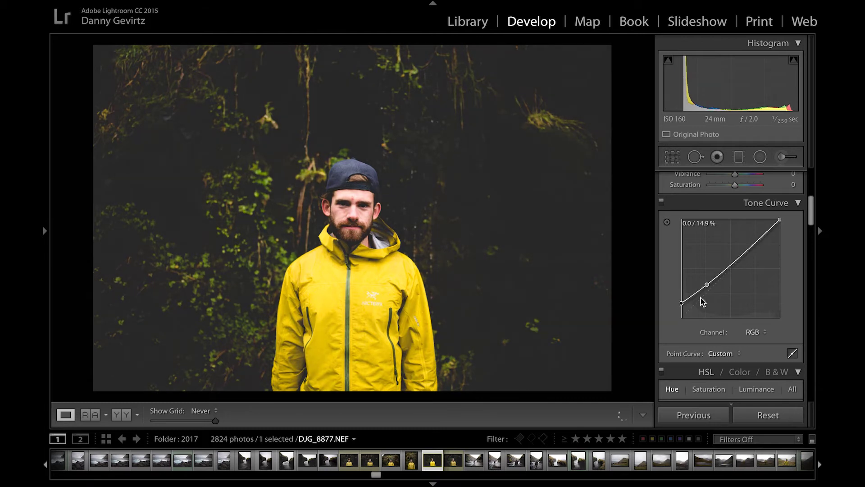
key(ctrl+z)
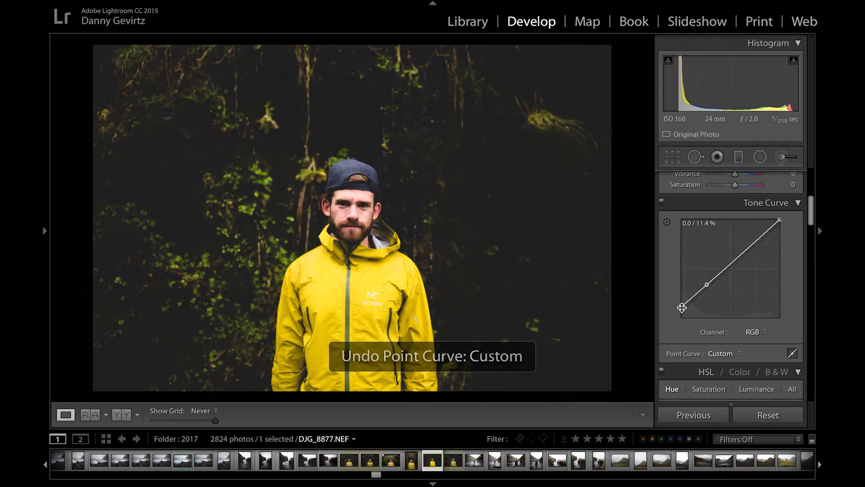
drag(681, 307, 682, 305)
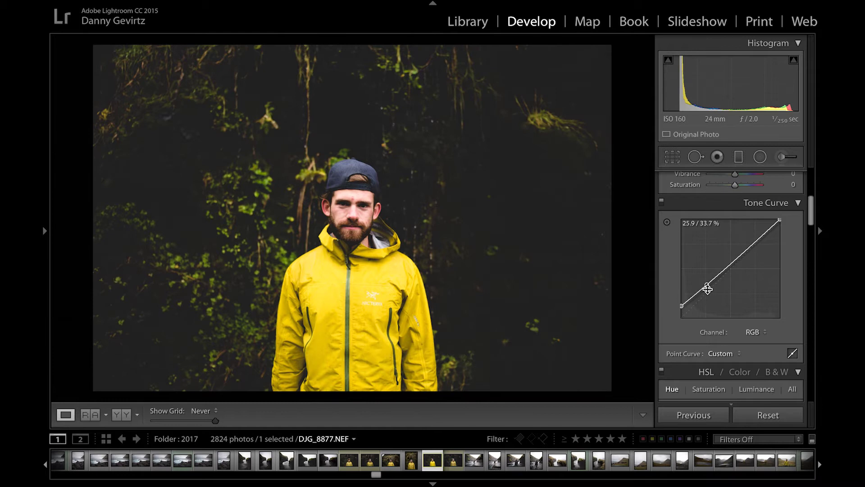
Step: Set Temp to 5,606, Highlights to -41, Shadows to +41, Whites to -26 and Blacks to +67, and compare against the unedited photo
scroll(686, 239, up, 5)
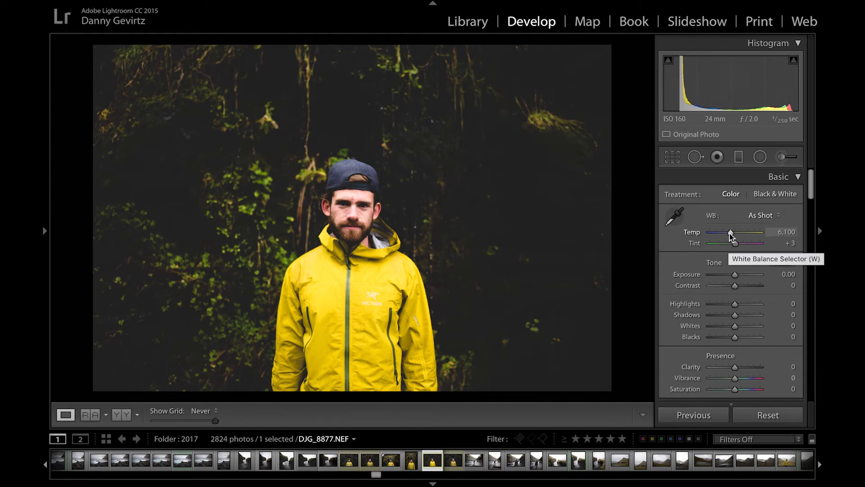
drag(730, 235, 727, 236)
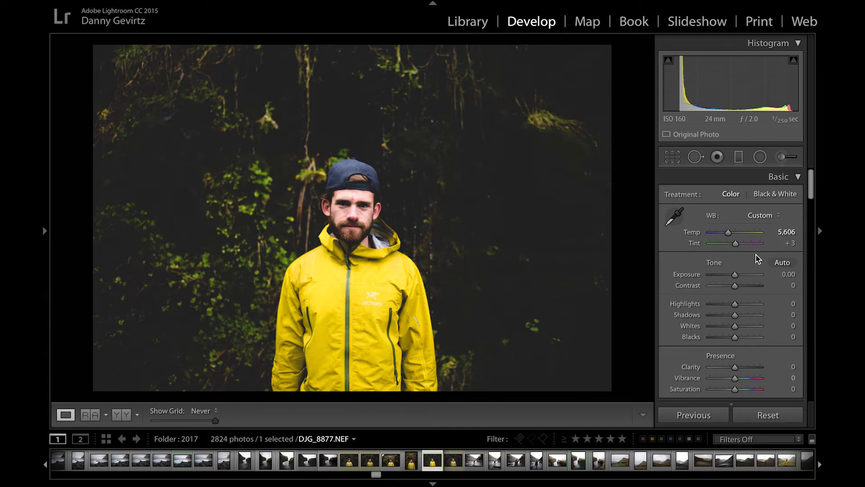
scroll(754, 309, down, 1)
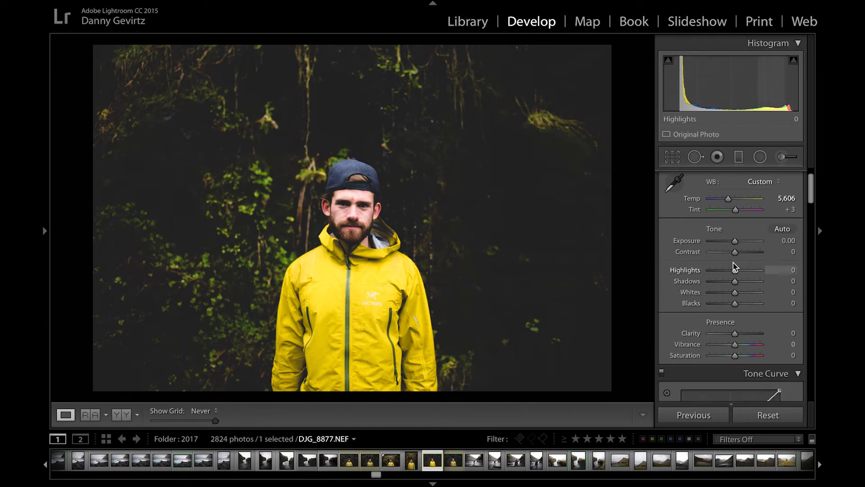
drag(734, 272, 750, 284)
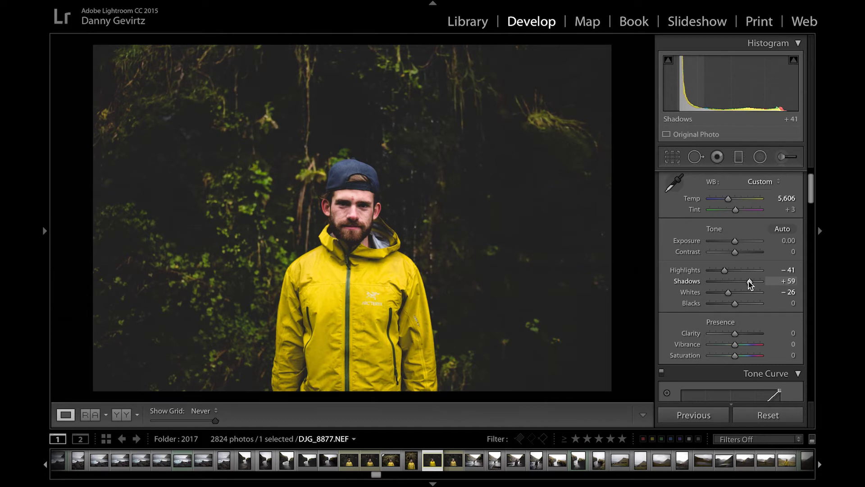
drag(750, 284, 751, 303)
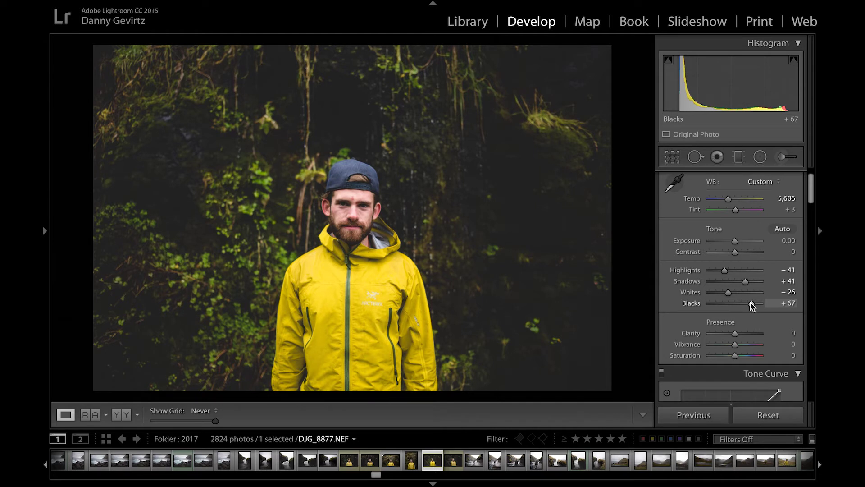
key(backslash)
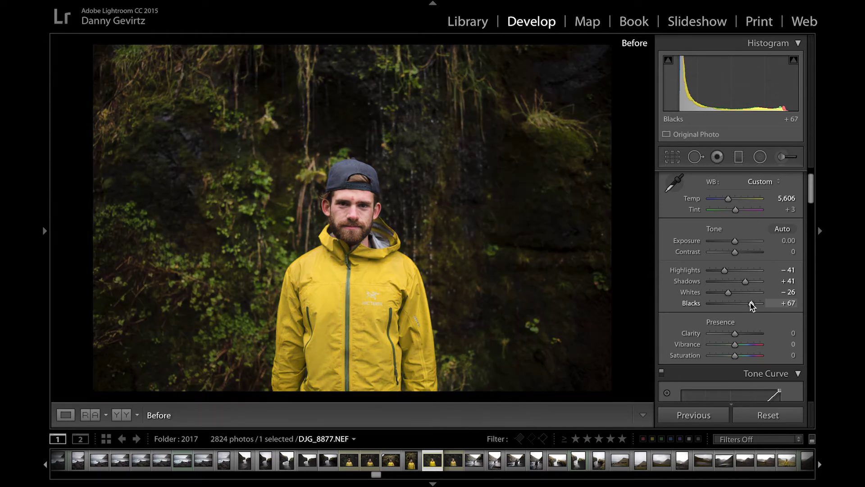
key(backslash)
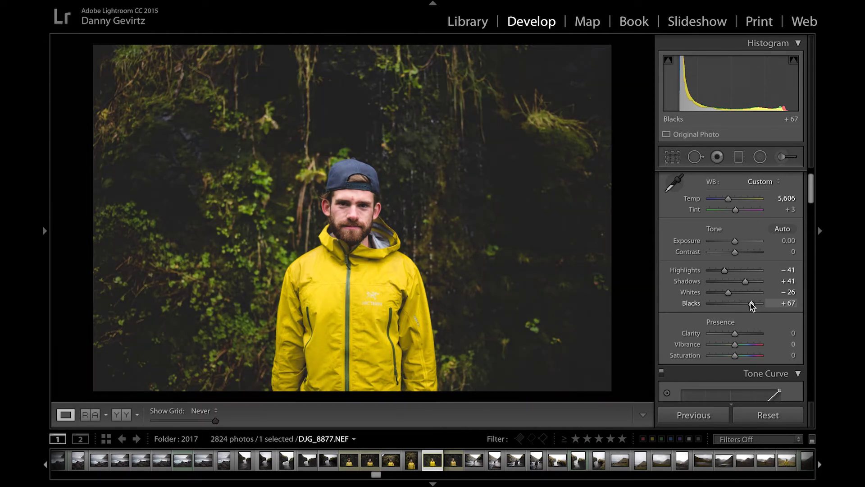
Step: Set the HSL hue of Red to +29 and Magenta to +100, and fine-tune the Yellow and Green hues
scroll(750, 302, down, 4)
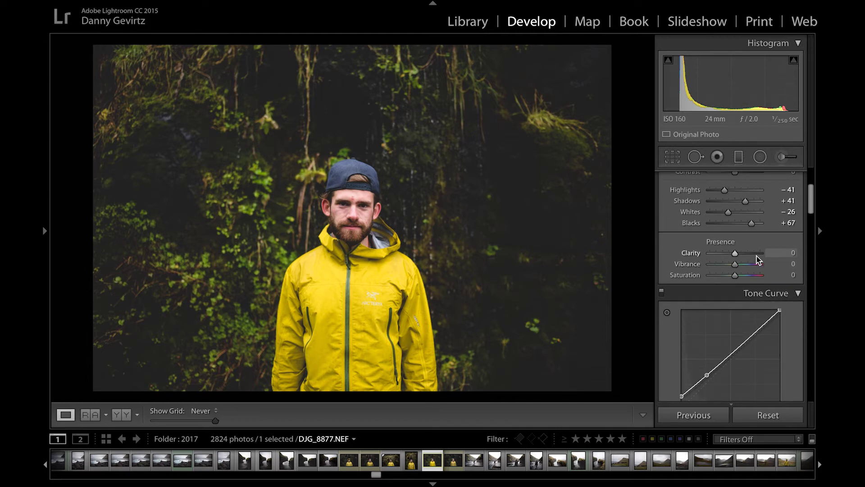
scroll(708, 277, down, 8)
scroll(707, 277, down, 6)
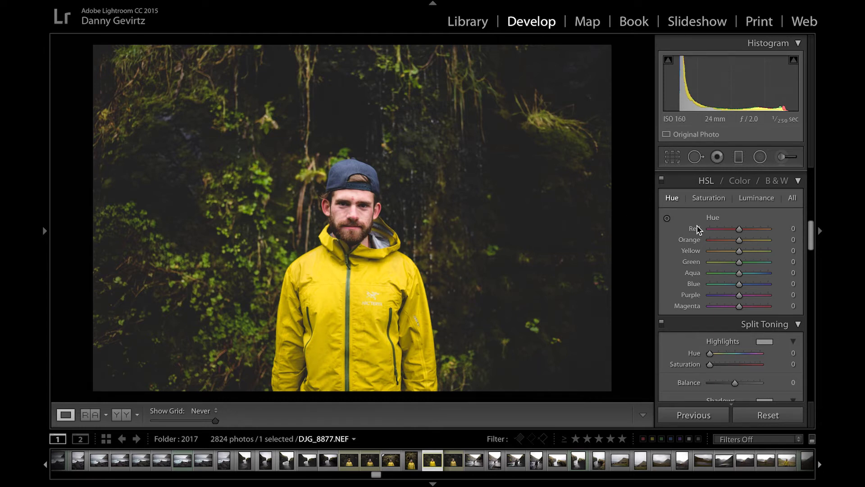
drag(739, 231, 750, 232)
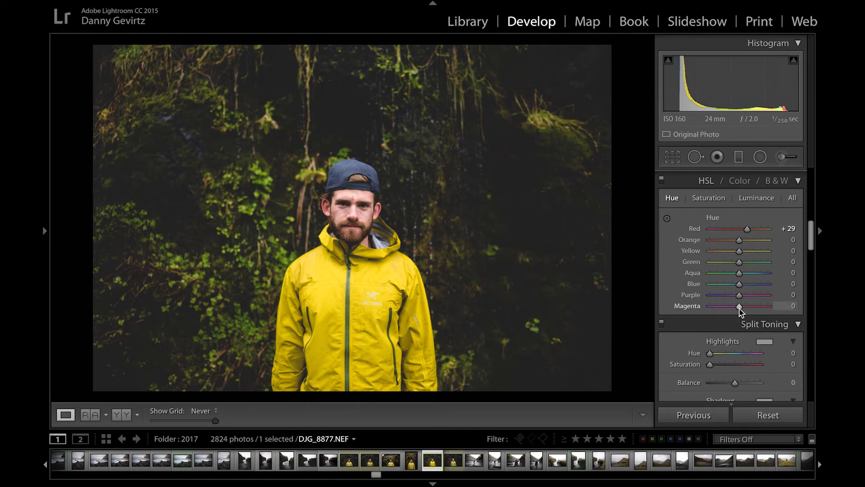
drag(740, 308, 803, 309)
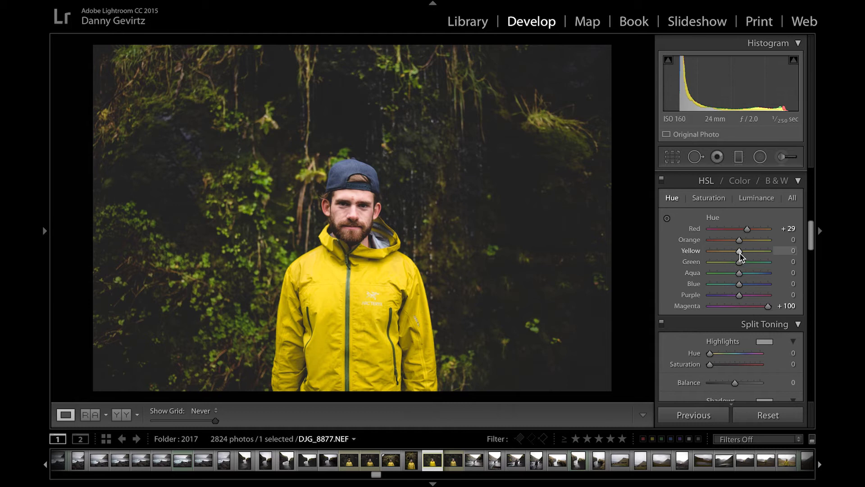
drag(739, 263, 735, 252)
Step: Reduce the HSL saturation of Red to -19, Orange to -14, Yellow to -40 and Green to -100
click(712, 199)
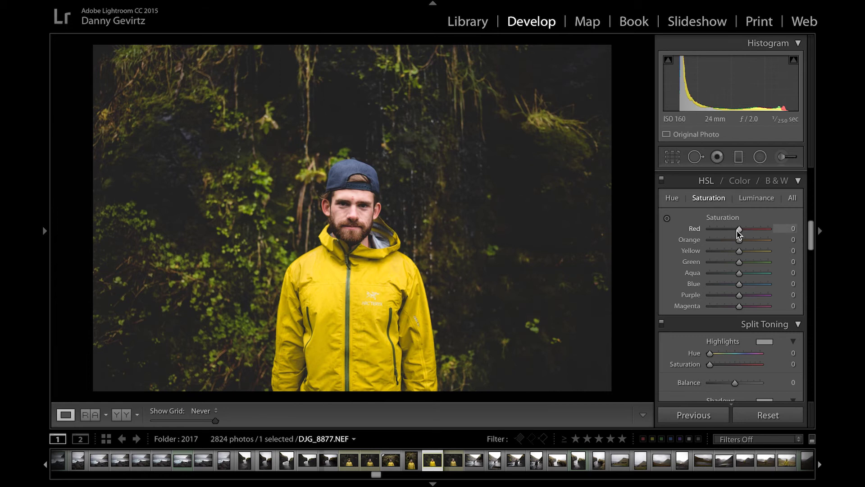
drag(738, 231, 737, 243)
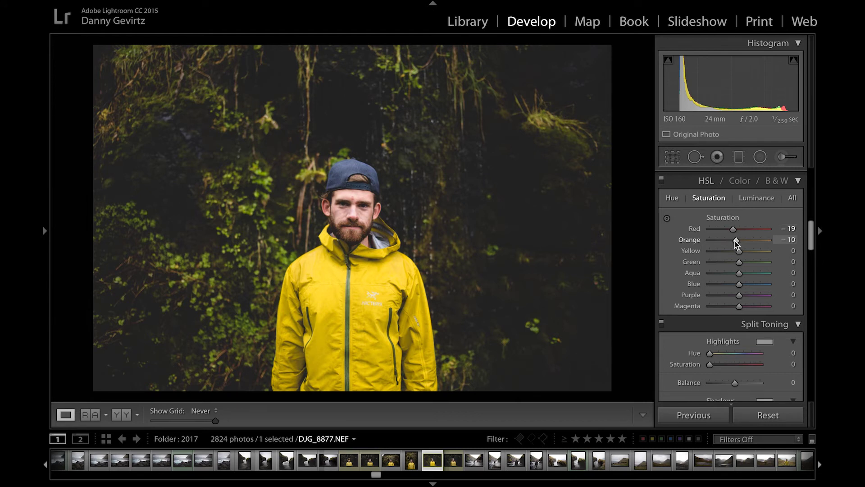
drag(735, 250, 729, 255)
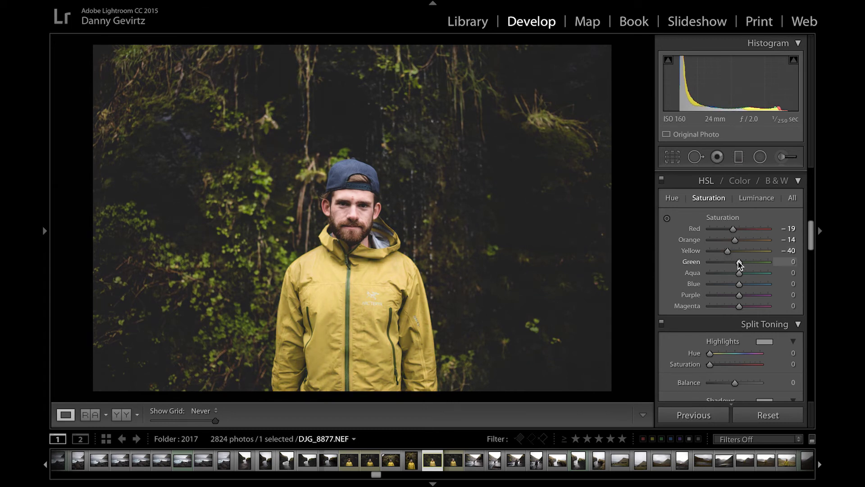
drag(739, 262, 545, 280)
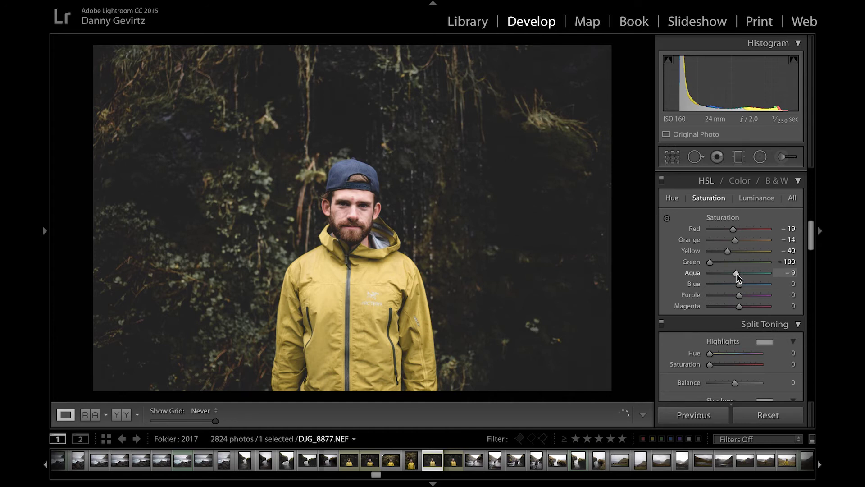
Step: Reduce the saturation of Aqua to -7, Blue to -82, Purple to -24 and Magenta to -27, and compare against the unedited photo
drag(739, 285, 715, 287)
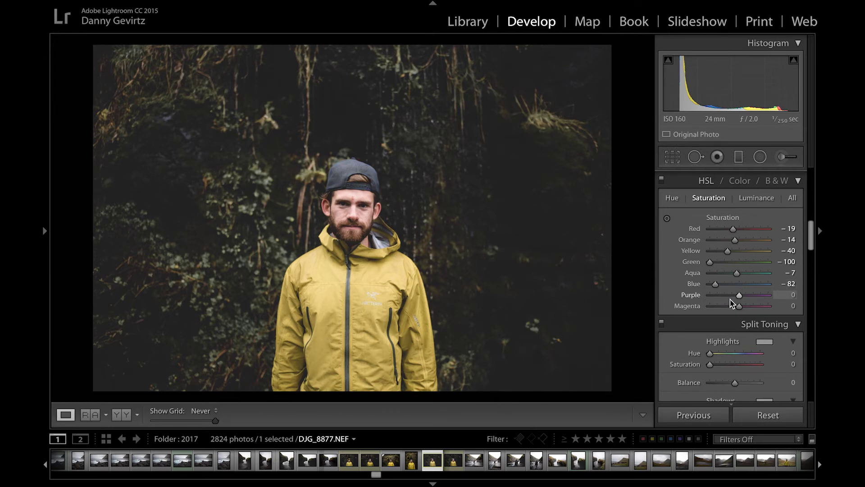
drag(732, 295, 730, 305)
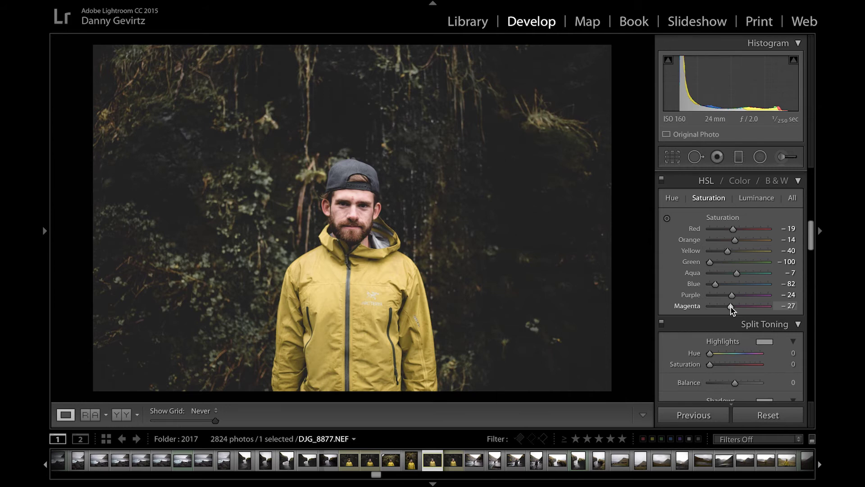
key(backslash)
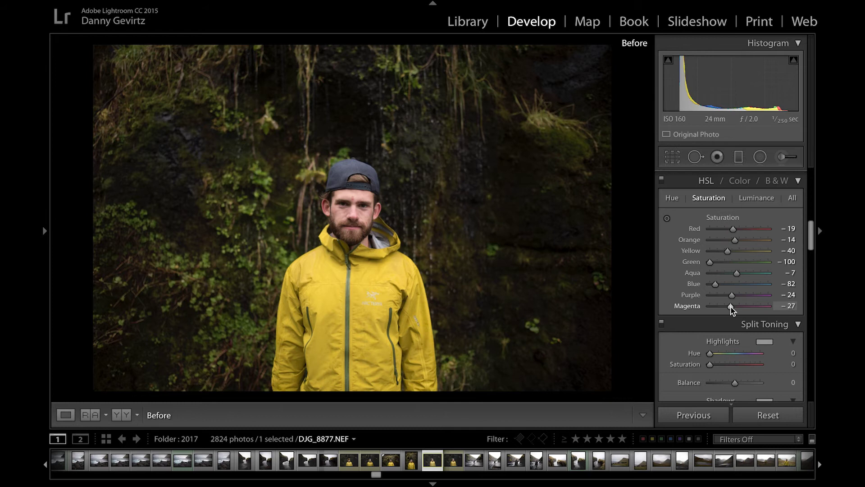
key(backslash)
Step: Lower the HSL luminance of Yellow to -11, Orange to -7 and Green to -5
click(749, 198)
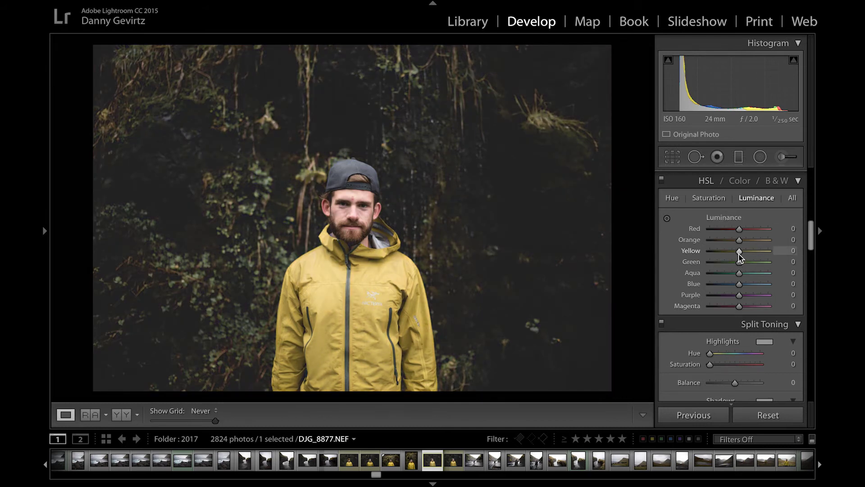
drag(740, 256, 736, 256)
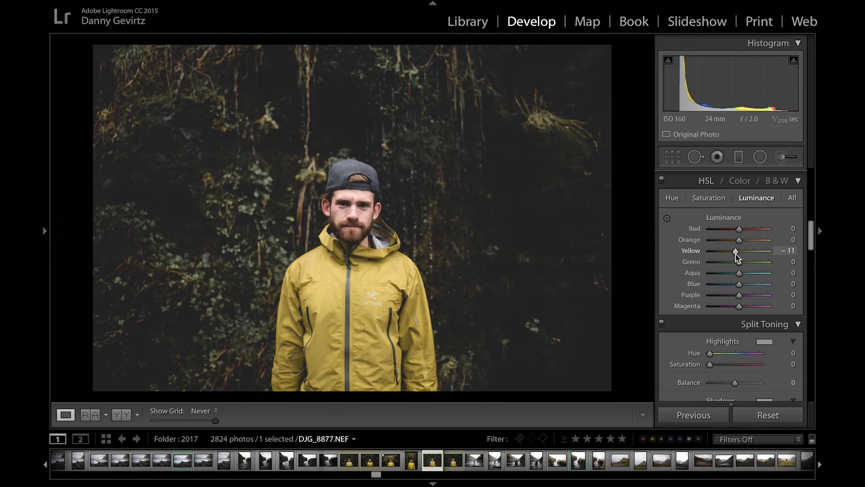
drag(739, 239, 737, 240)
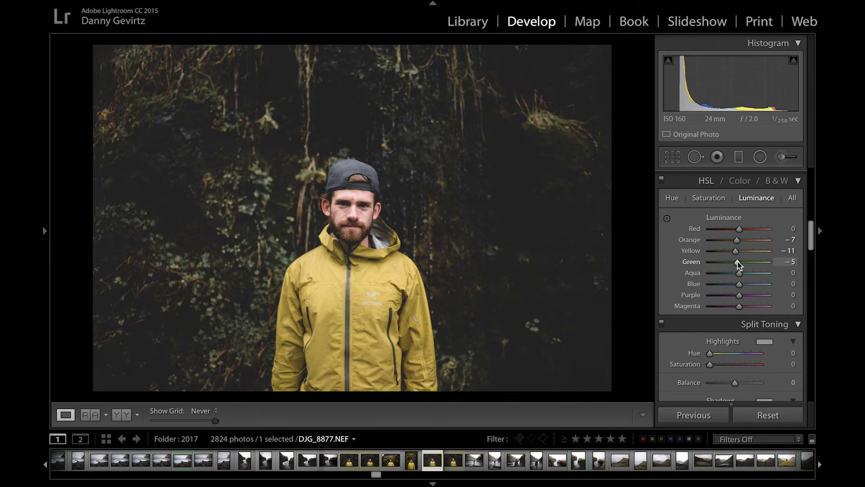
Step: Set the film grain amount in the Effects settings to 20
scroll(738, 262, down, 2)
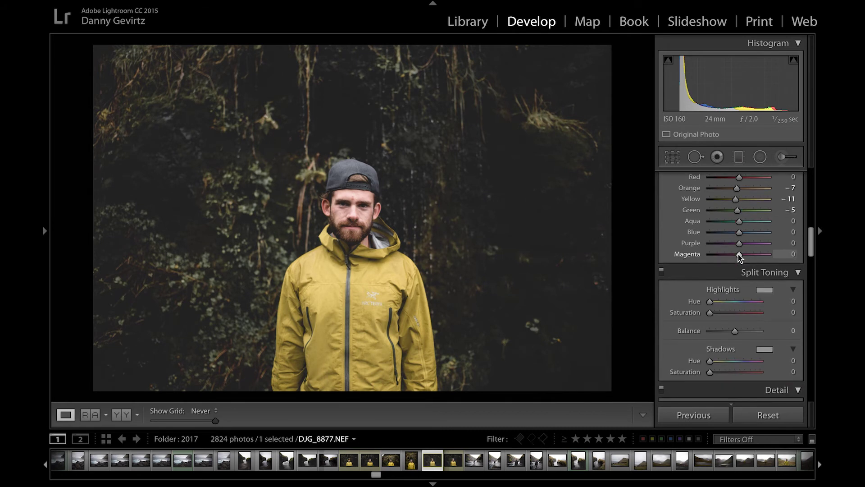
scroll(739, 255, down, 5)
scroll(737, 245, up, 2)
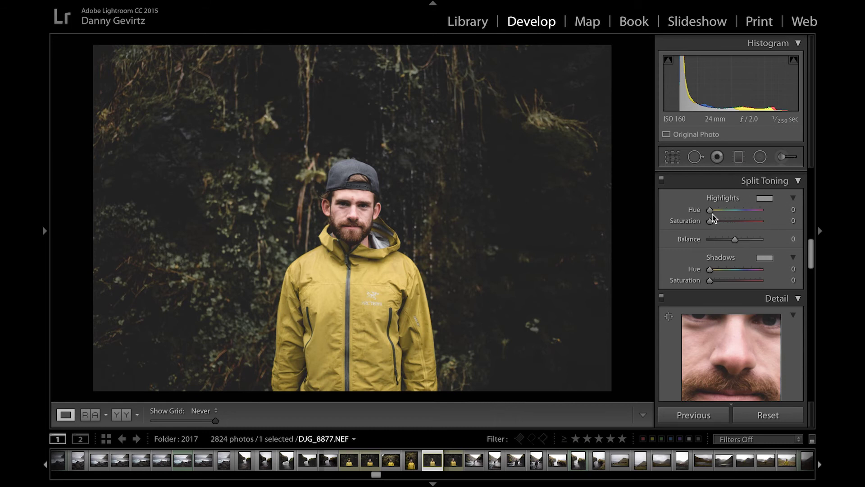
scroll(685, 217, down, 5)
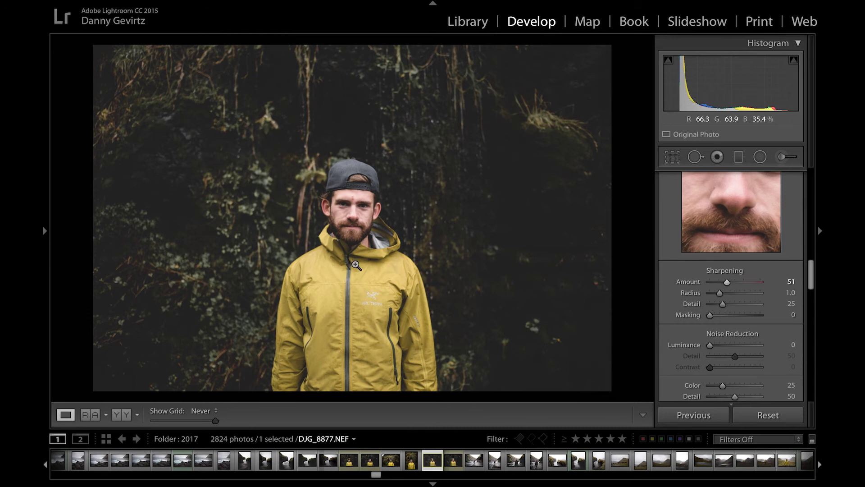
scroll(667, 310, down, 5)
scroll(667, 313, down, 8)
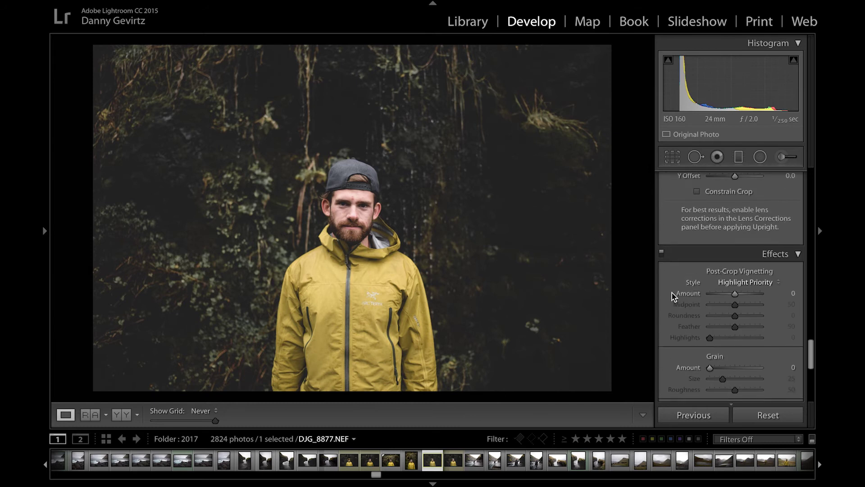
click(789, 368)
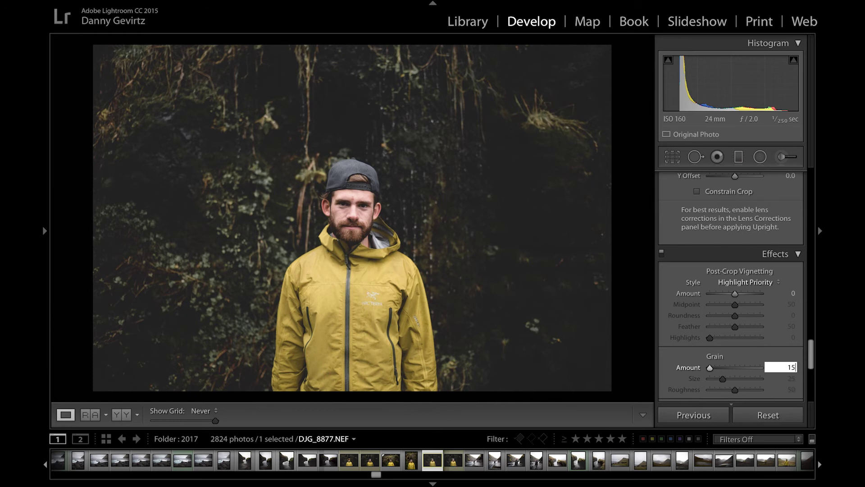
key(Return)
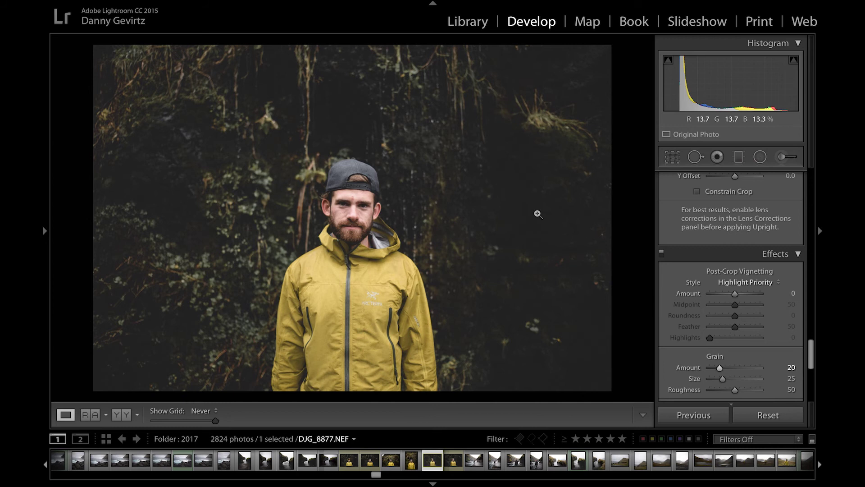
Step: Raise the basic Contrast to +24 and compare the result against the unedited photo
scroll(704, 378, up, 20)
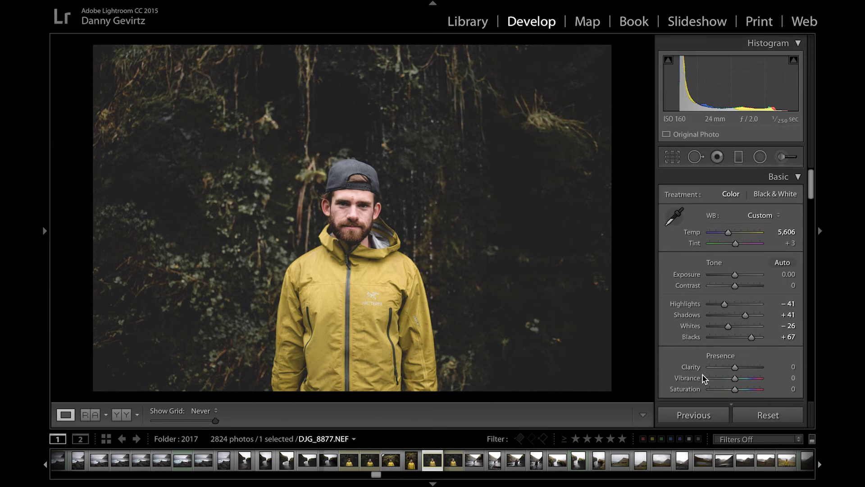
key(backslash)
key(backslash)
drag(735, 285, 742, 288)
key(backslash)
key(backslash)
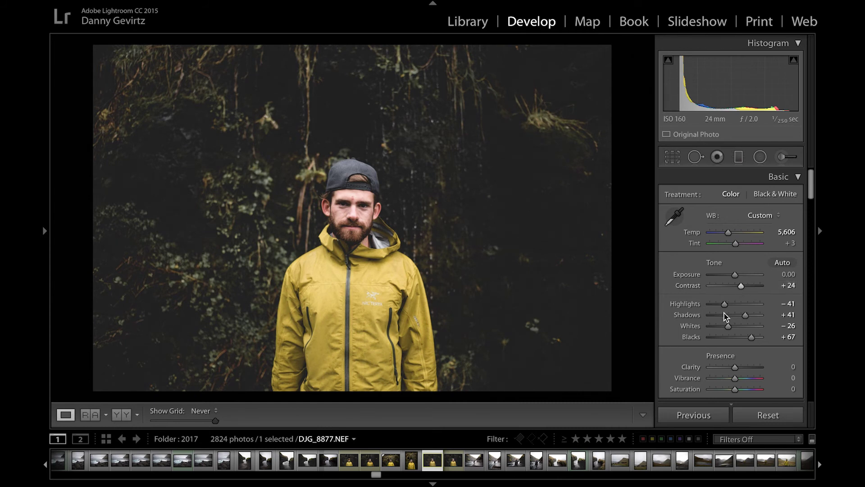
Step: Reduce the photo's overall Saturation in the Presence settings to -3
scroll(724, 336, down, 4)
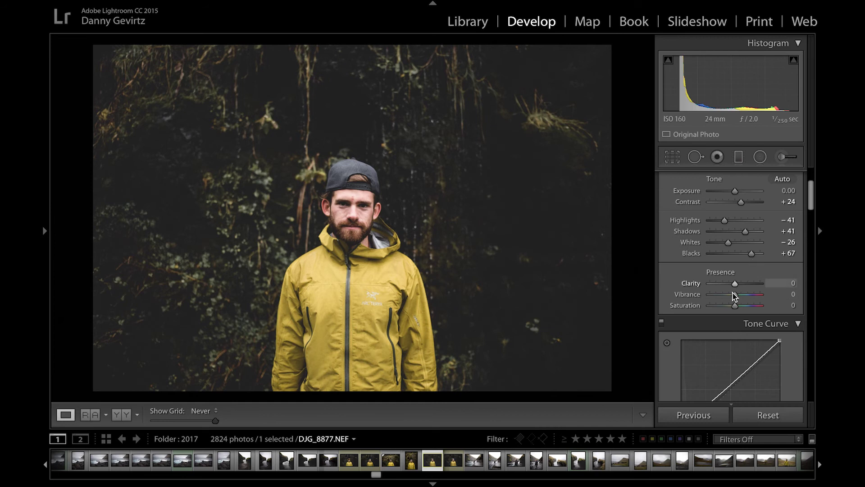
click(789, 306)
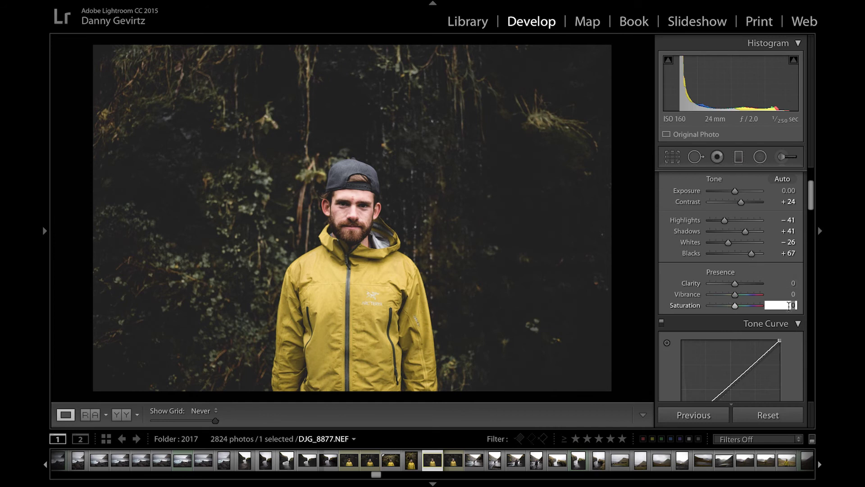
text(-3)
key(Return)
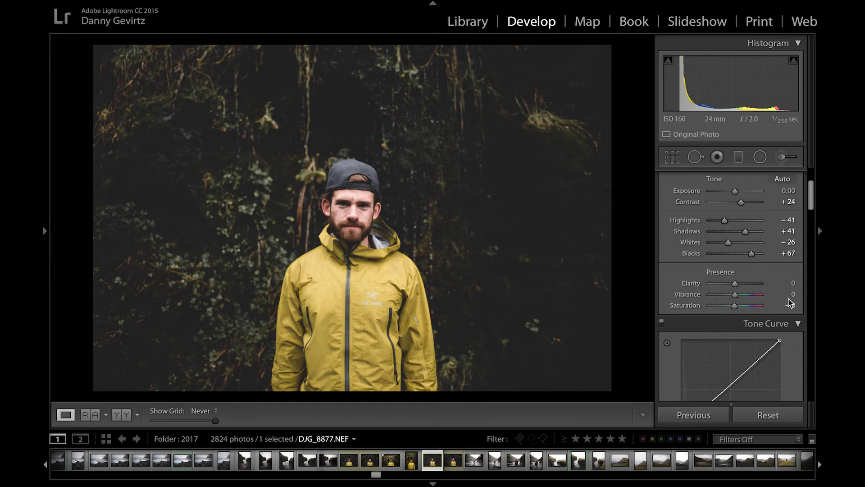
Step: Compare the edit against the unedited photo and lower Blacks to +56
key(backslash)
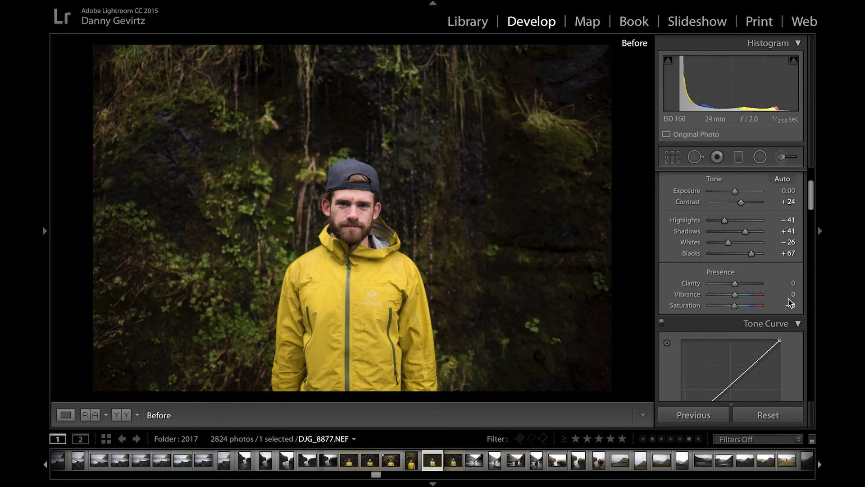
key(backslash)
key(backslash)
key(backslash)
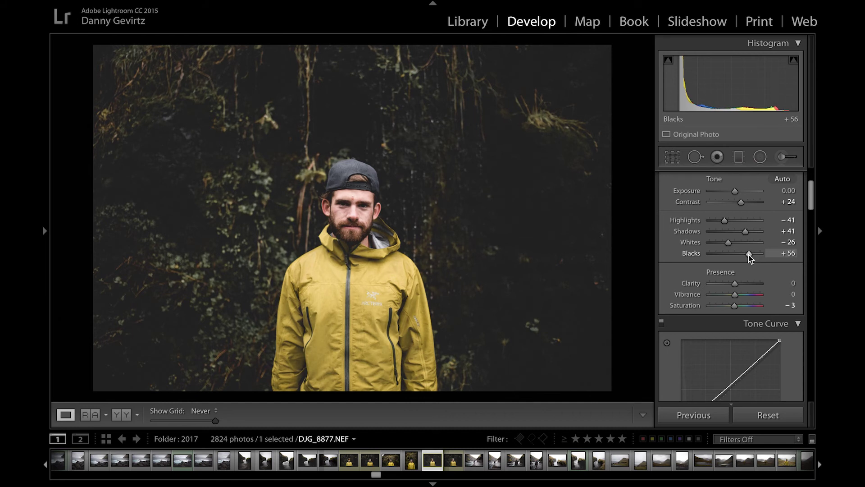
Step: Tint the shadows with split toning at Hue 167 and Saturation 2, and compare against the unedited photo
scroll(748, 255, down, 10)
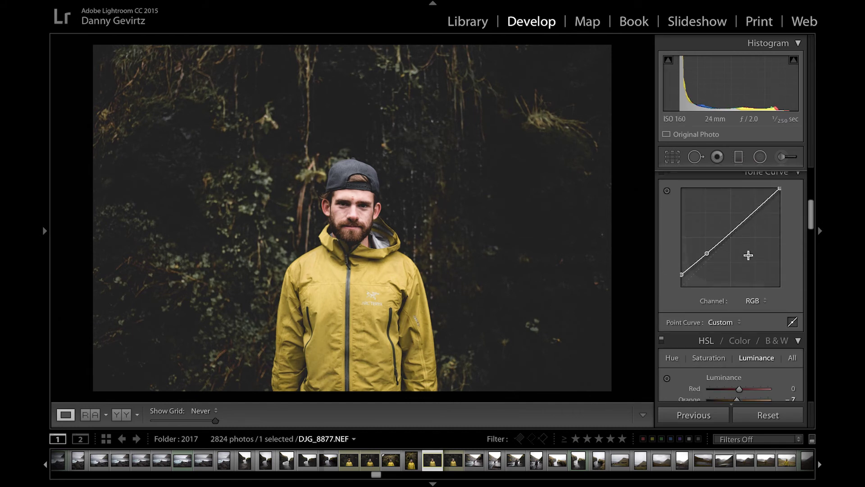
scroll(748, 255, down, 6)
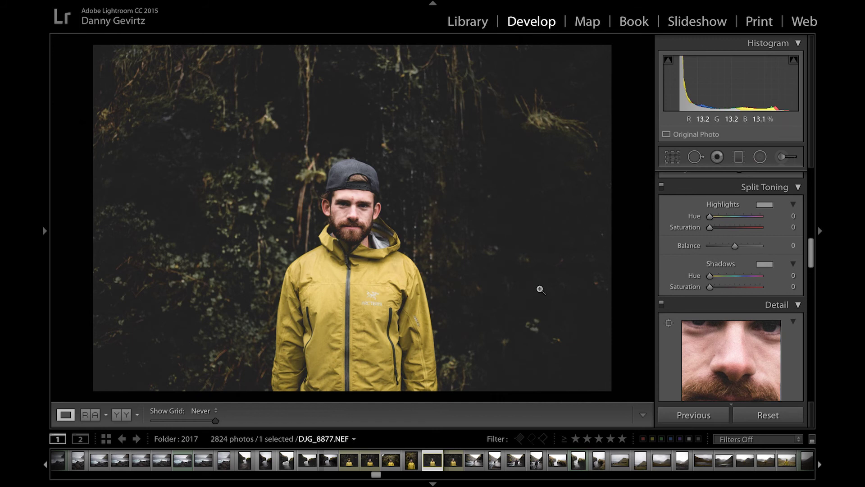
click(734, 277)
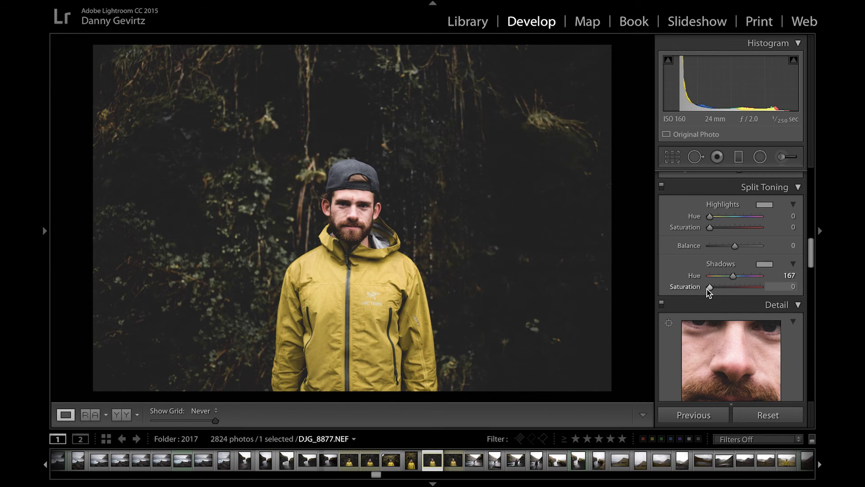
click(792, 287)
key(Return)
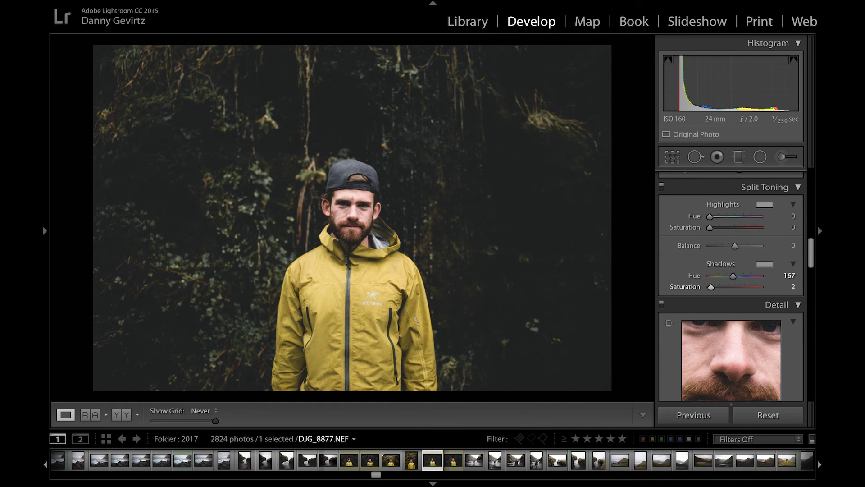
key(backslash)
key(backslash)
Step: Add diagonal graduated filters at Exposure -1.00 and Clarity -12 from the photo's two lower corners toward the subject, and compare against the unedited photo
scroll(766, 279, up, 10)
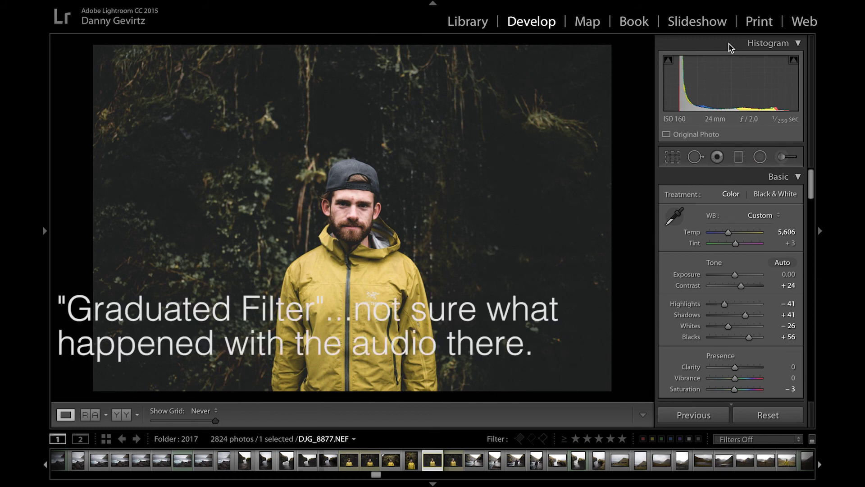
click(732, 157)
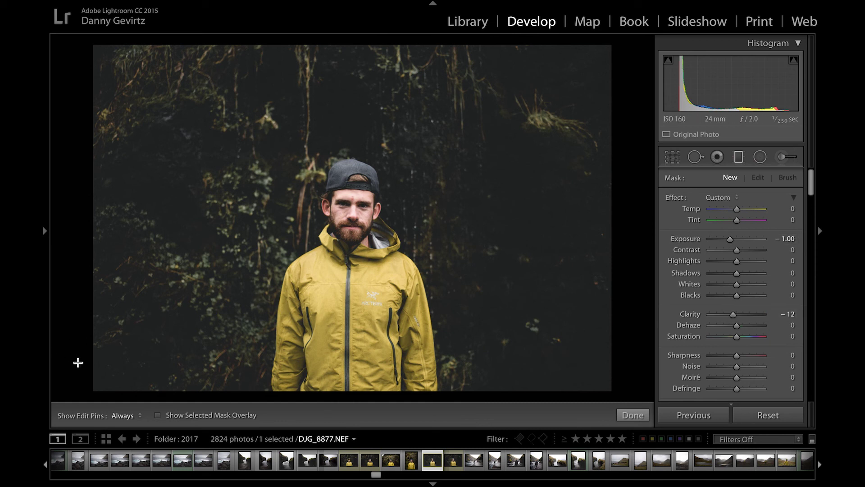
drag(104, 349, 455, 187)
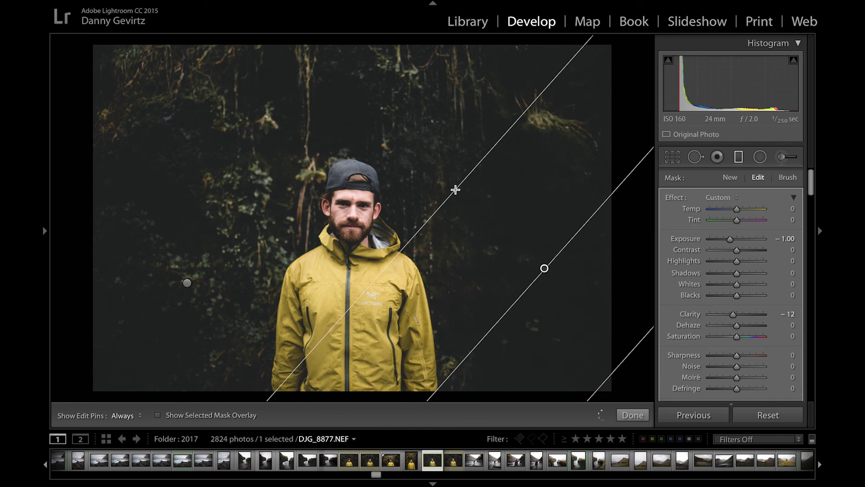
click(633, 416)
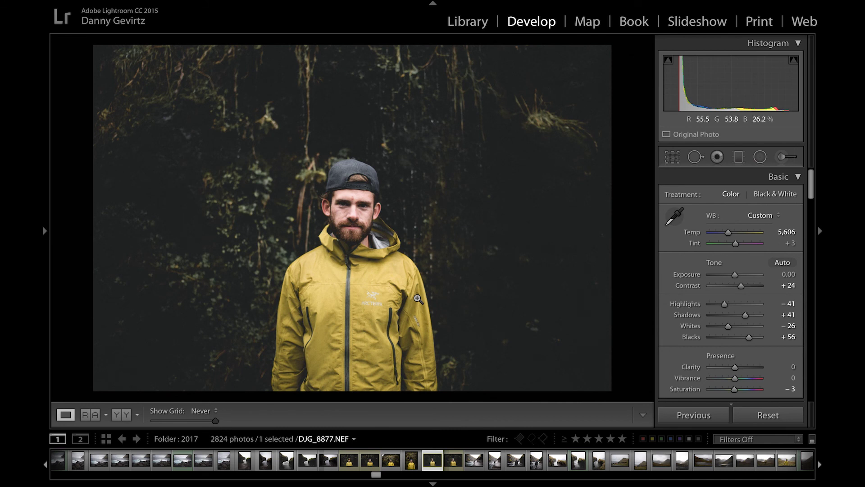
key(backslash)
key(backslash)
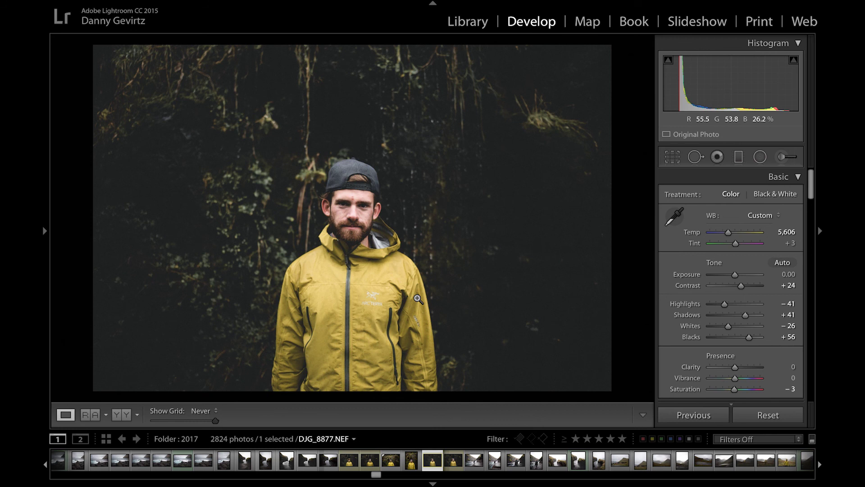